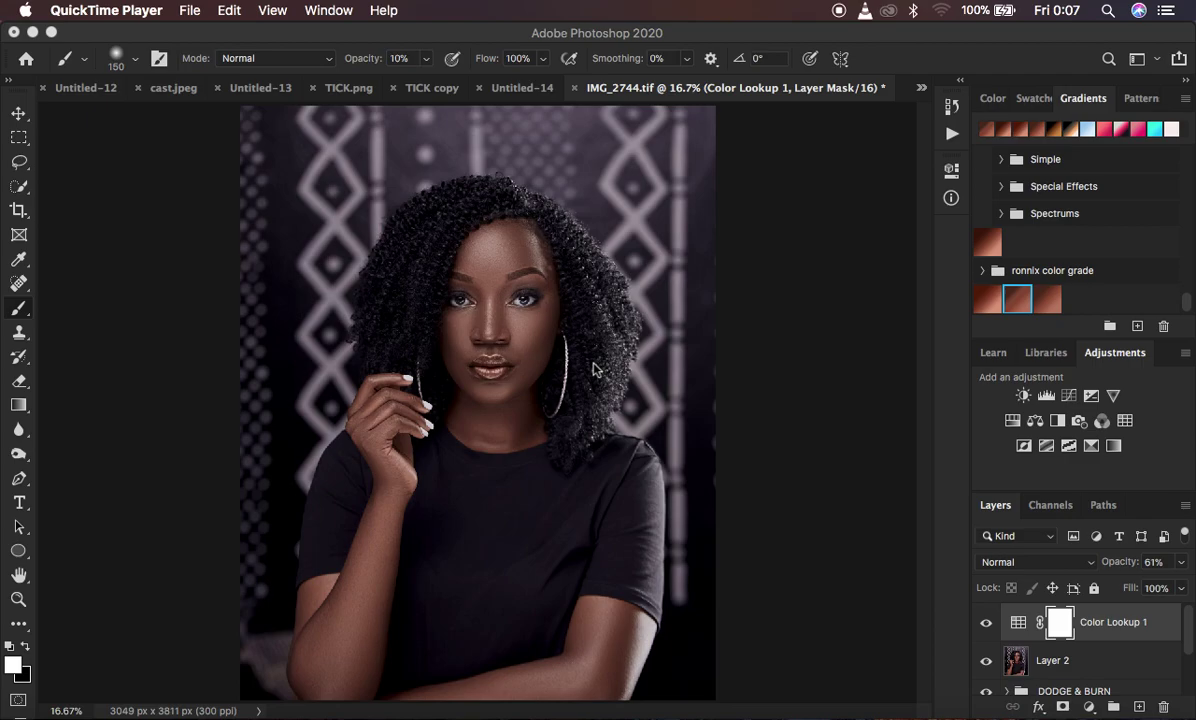
Step: Toggle the Color Lookup 1 adjustment layer's visibility to compare the portrait with and without the color grade
click(846, 408)
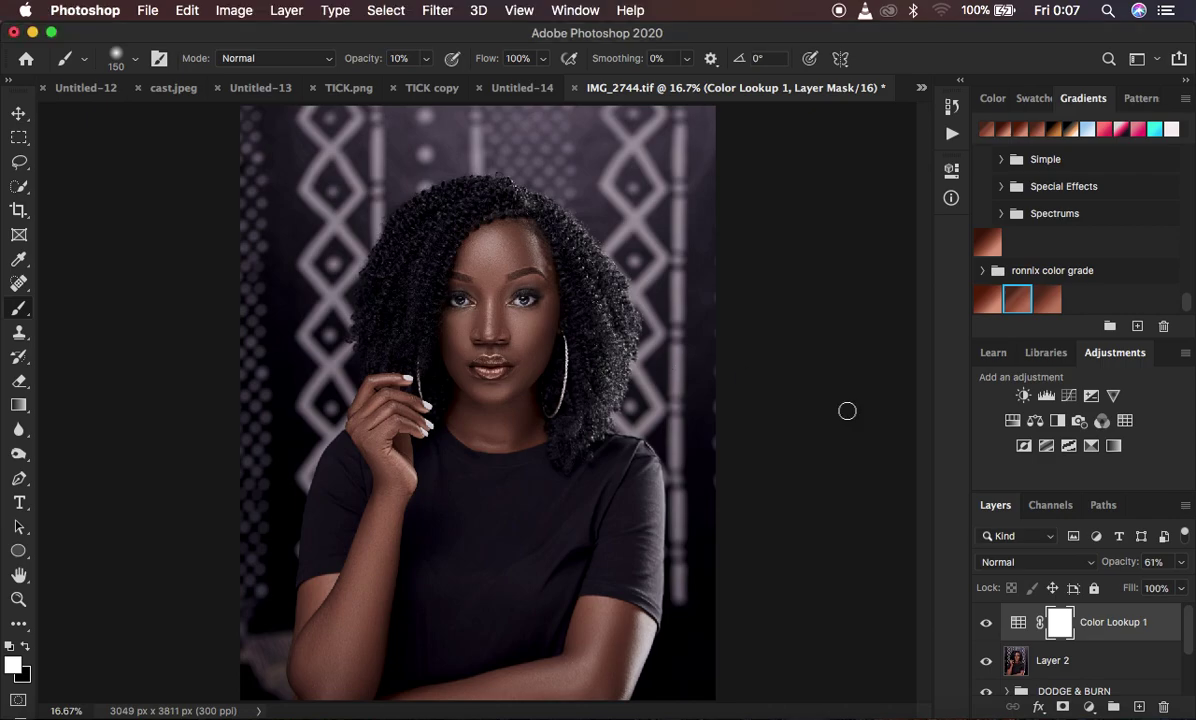
click(985, 624)
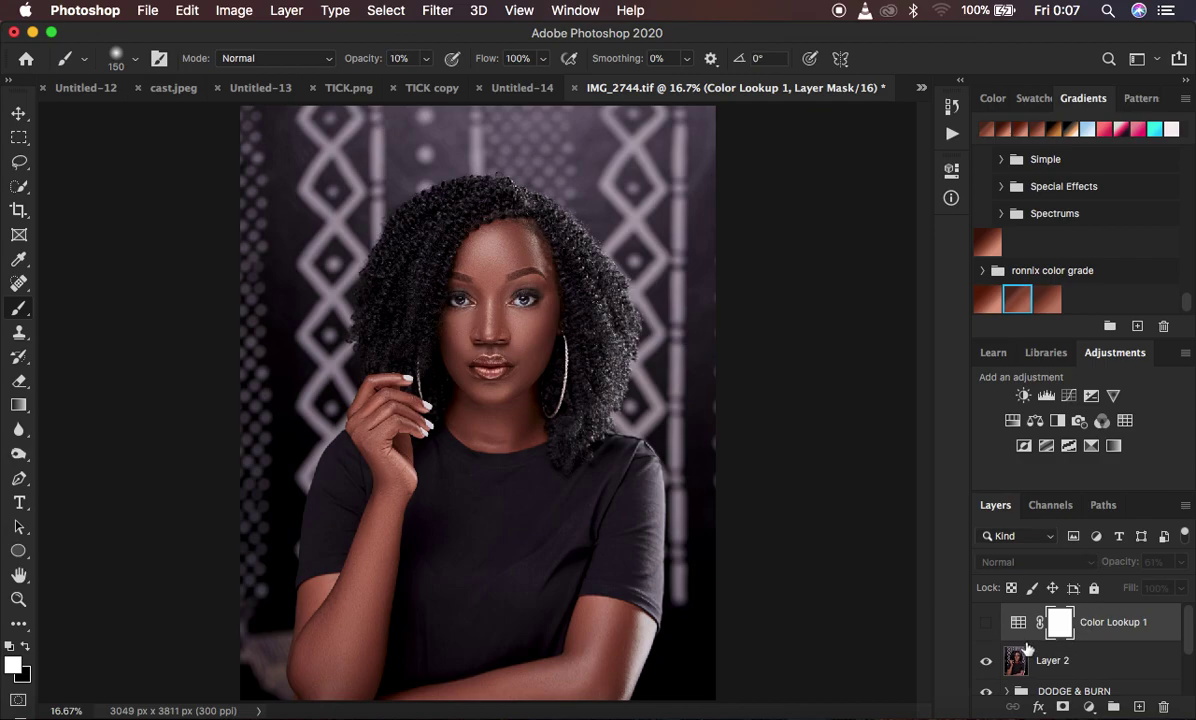
click(986, 623)
click(986, 624)
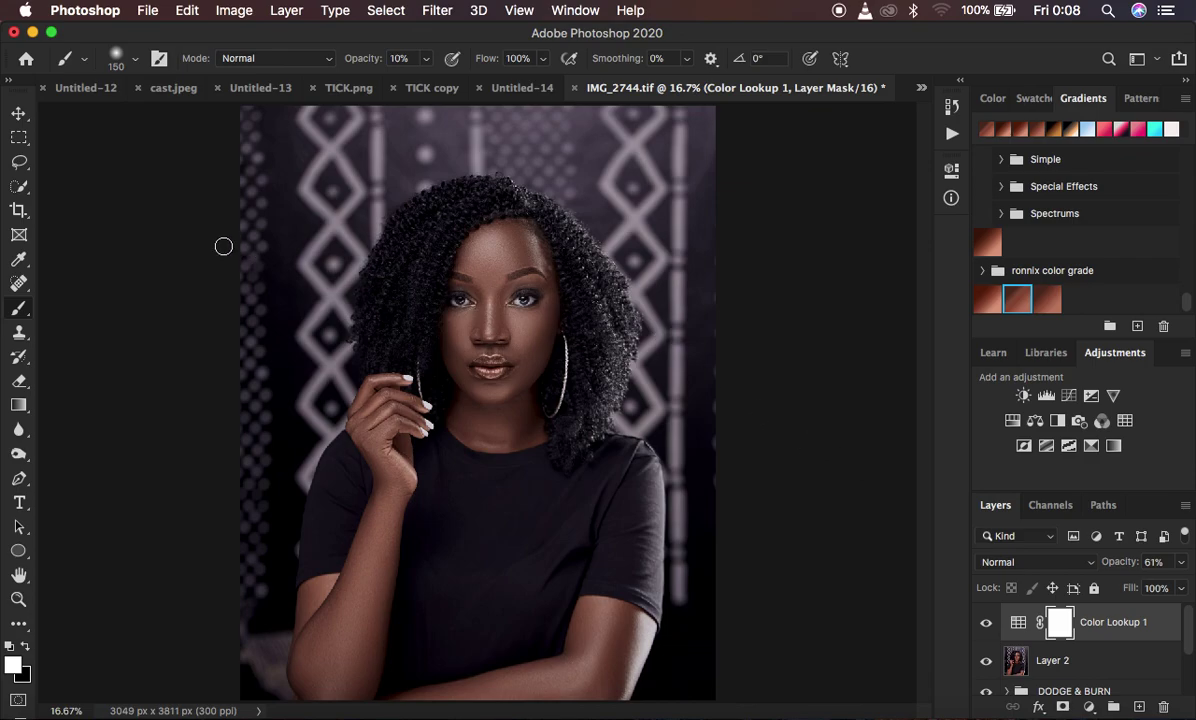
Step: Open the Save for Web (Legacy) export for the portrait and reduce its preview to 25%
click(146, 12)
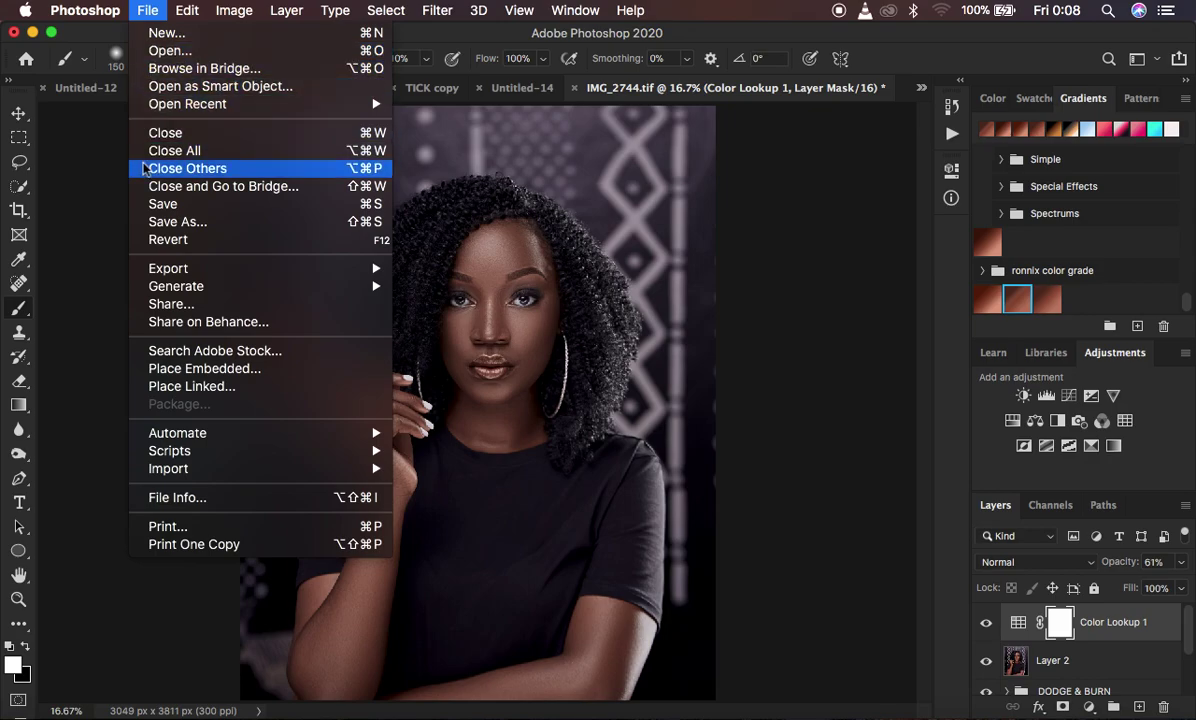
mouse_move(197, 273)
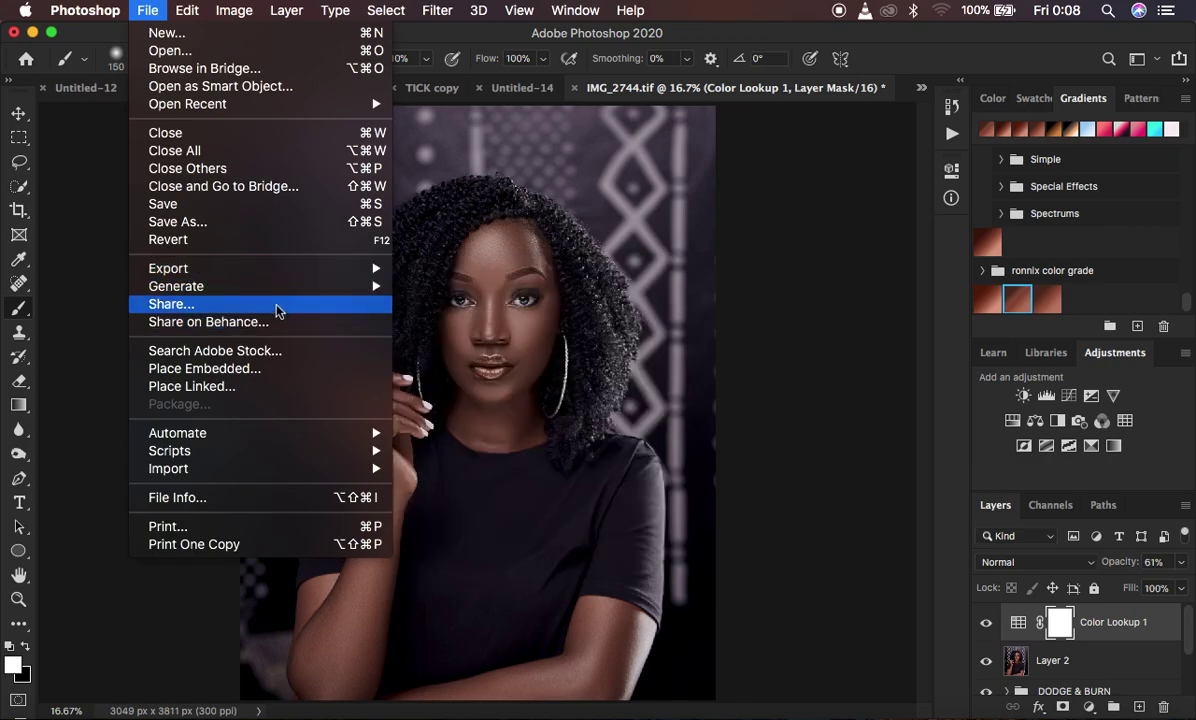
mouse_move(240, 266)
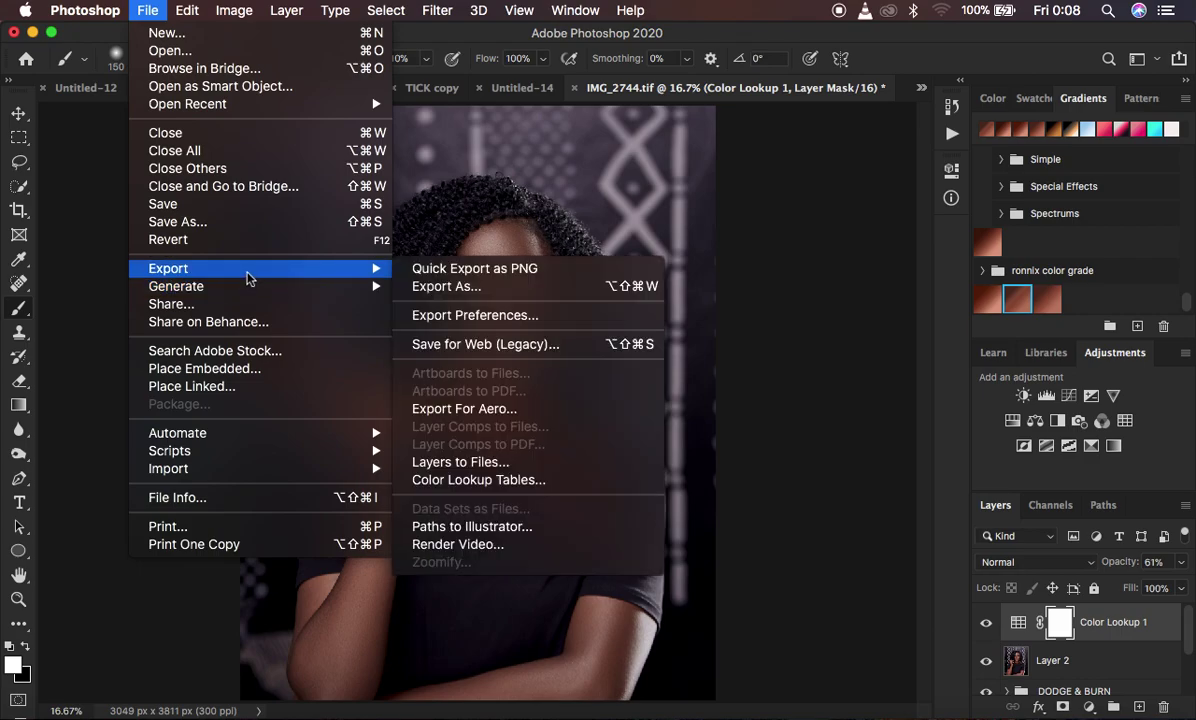
click(467, 343)
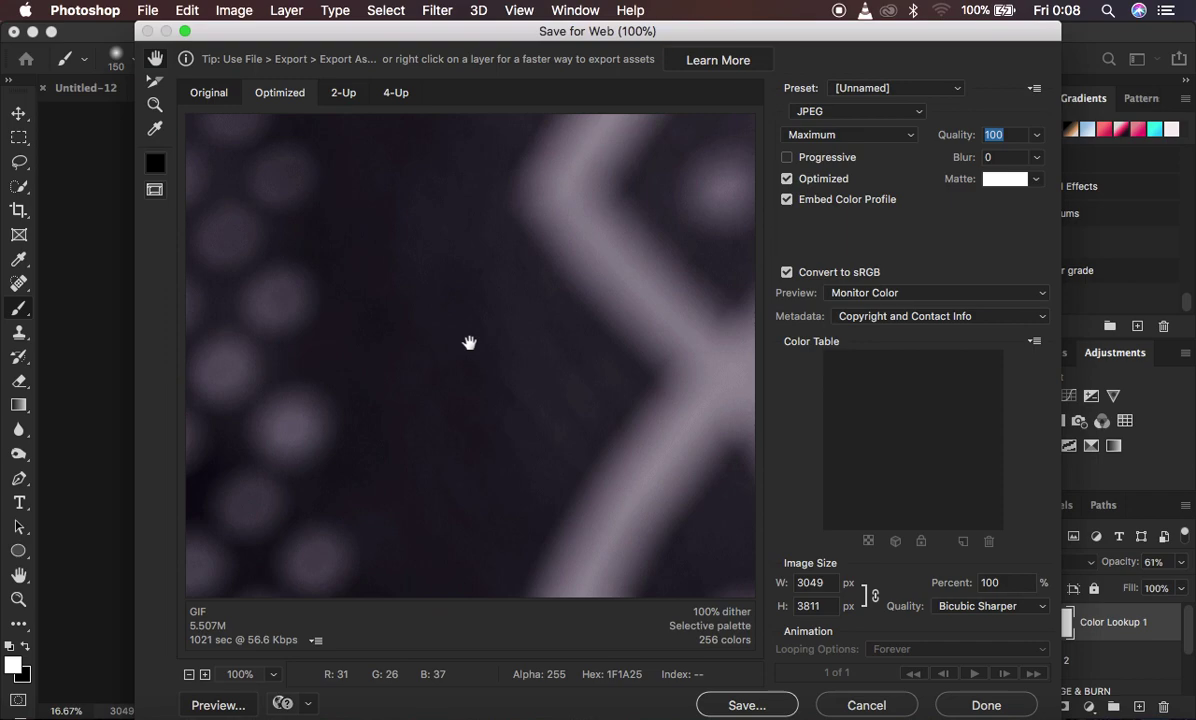
key(super+minus)
key(super+minus)
key(super+minus)
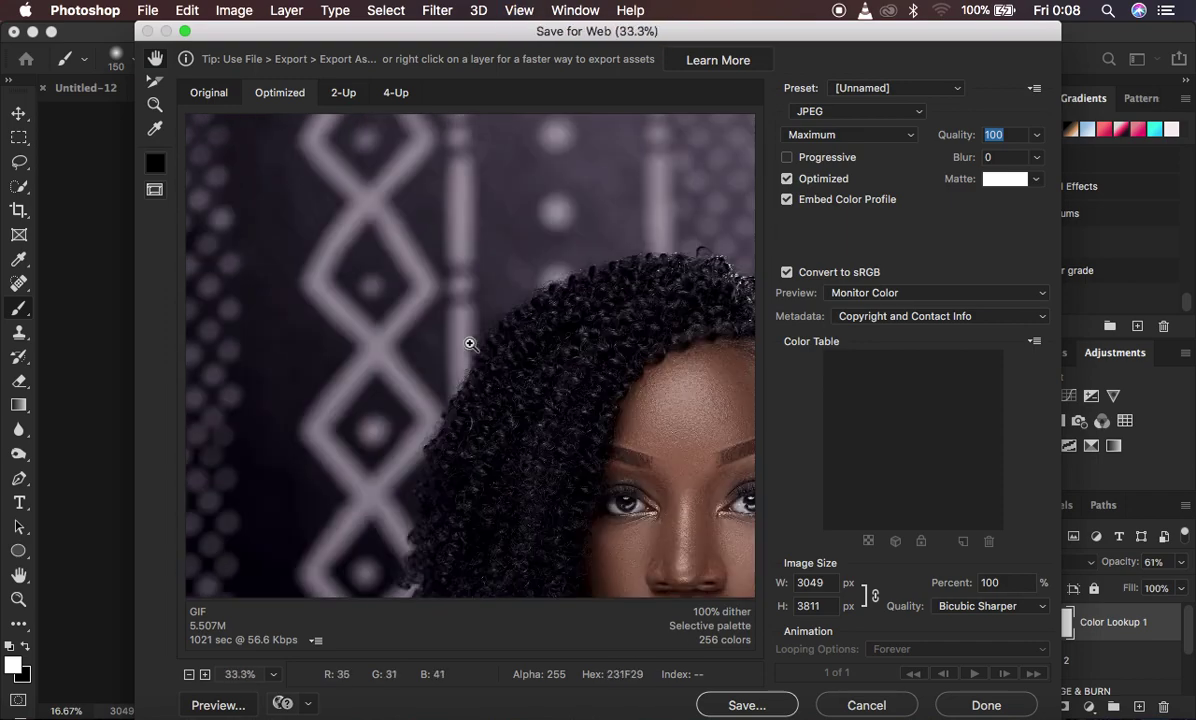
key(super+minus)
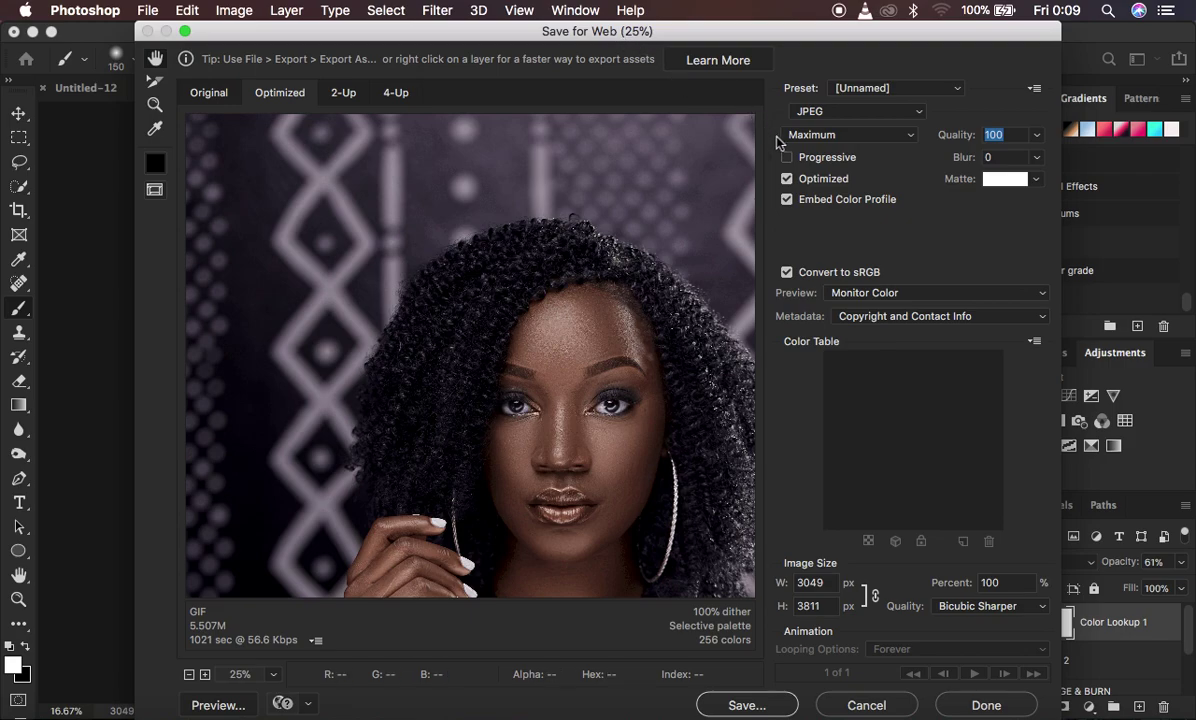
Step: Choose JPEG format with Maximum compression quality and Bicubic Sharper resampling for the web export
click(827, 116)
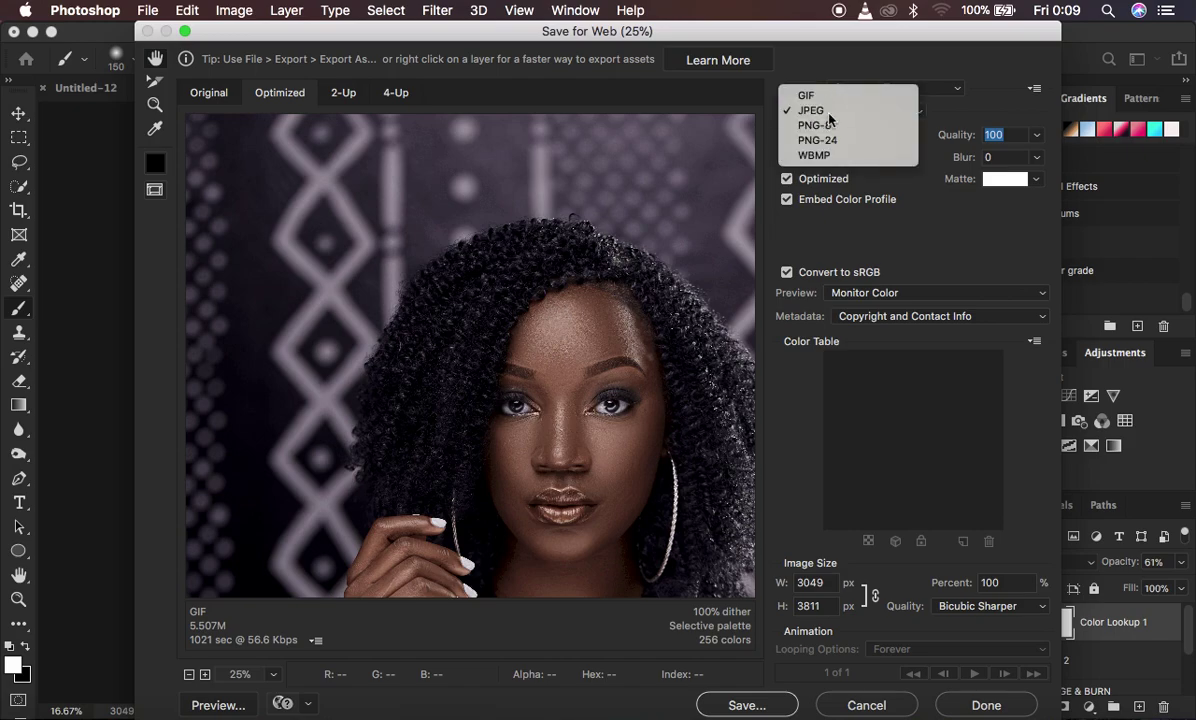
click(822, 111)
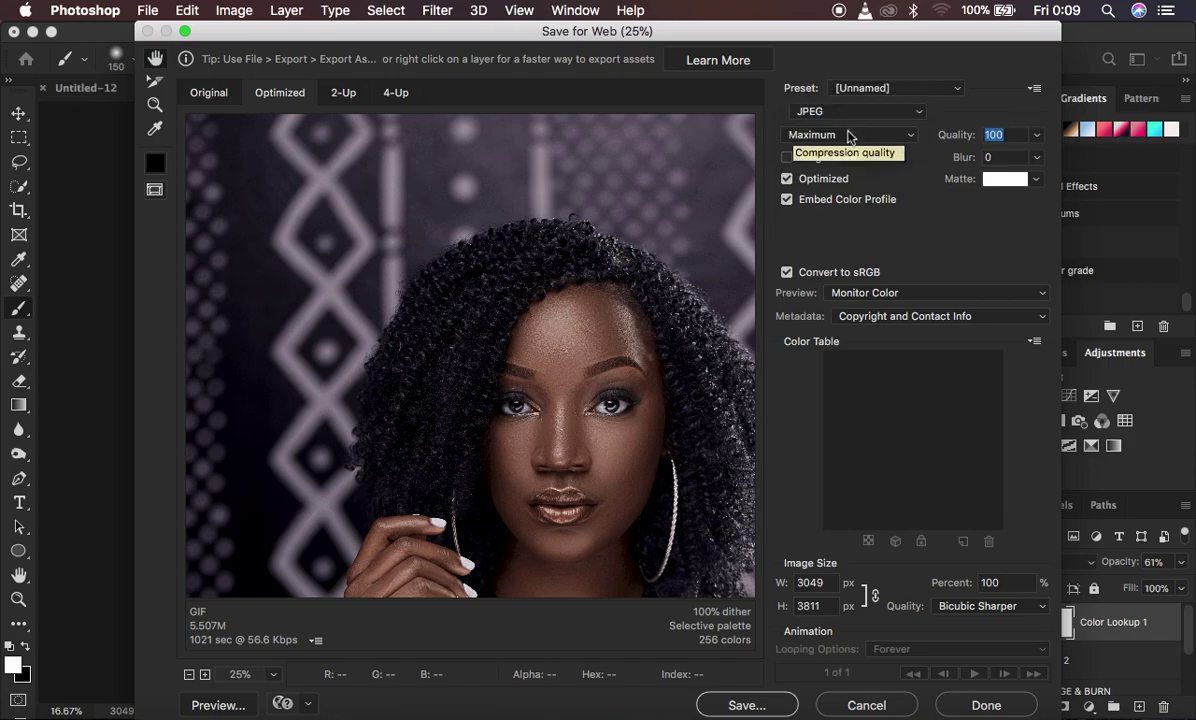
click(903, 139)
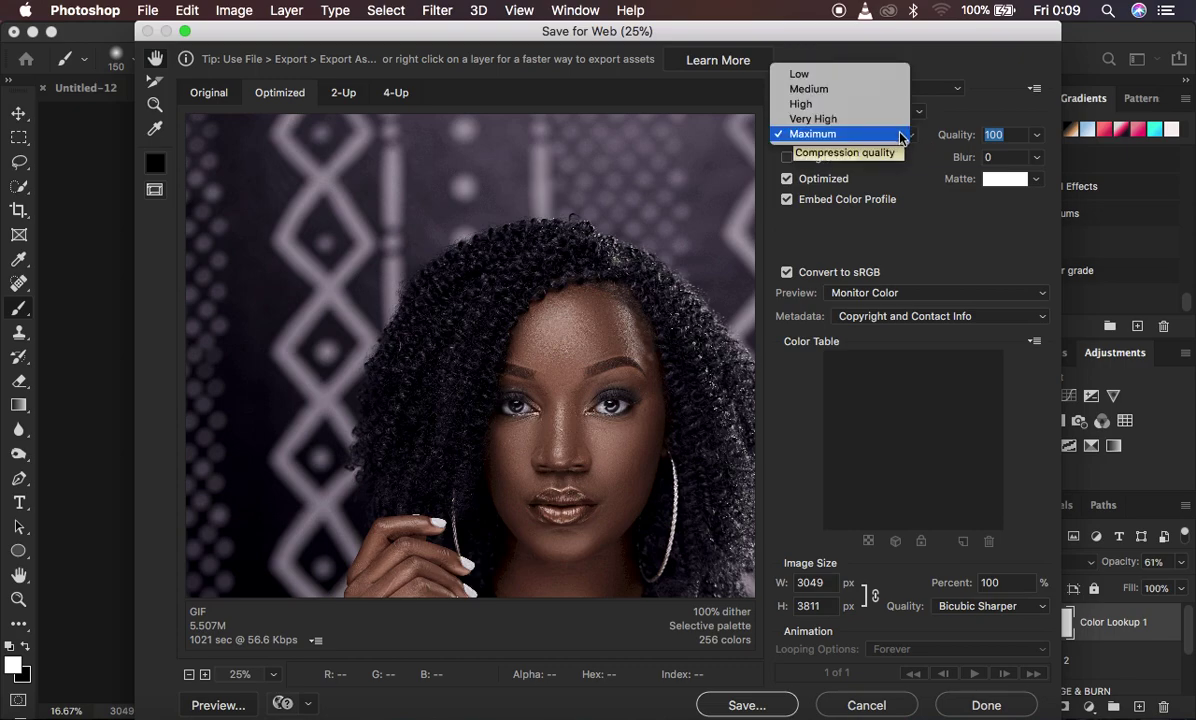
click(903, 136)
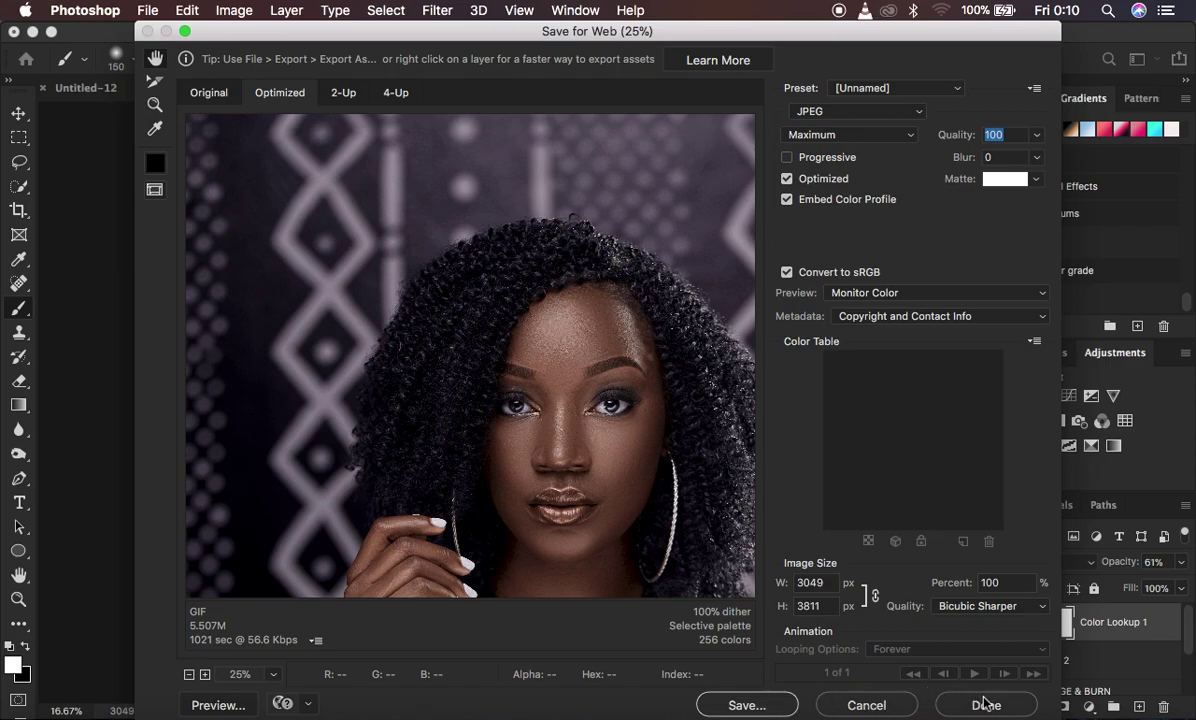
click(965, 606)
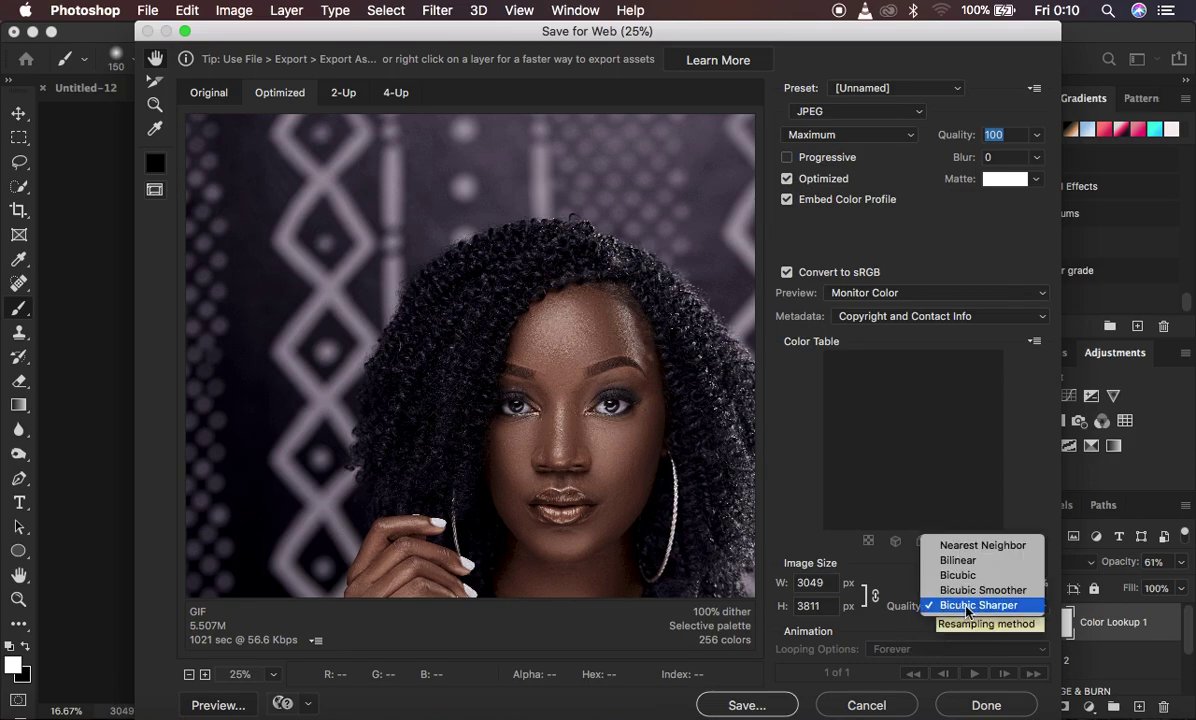
click(967, 606)
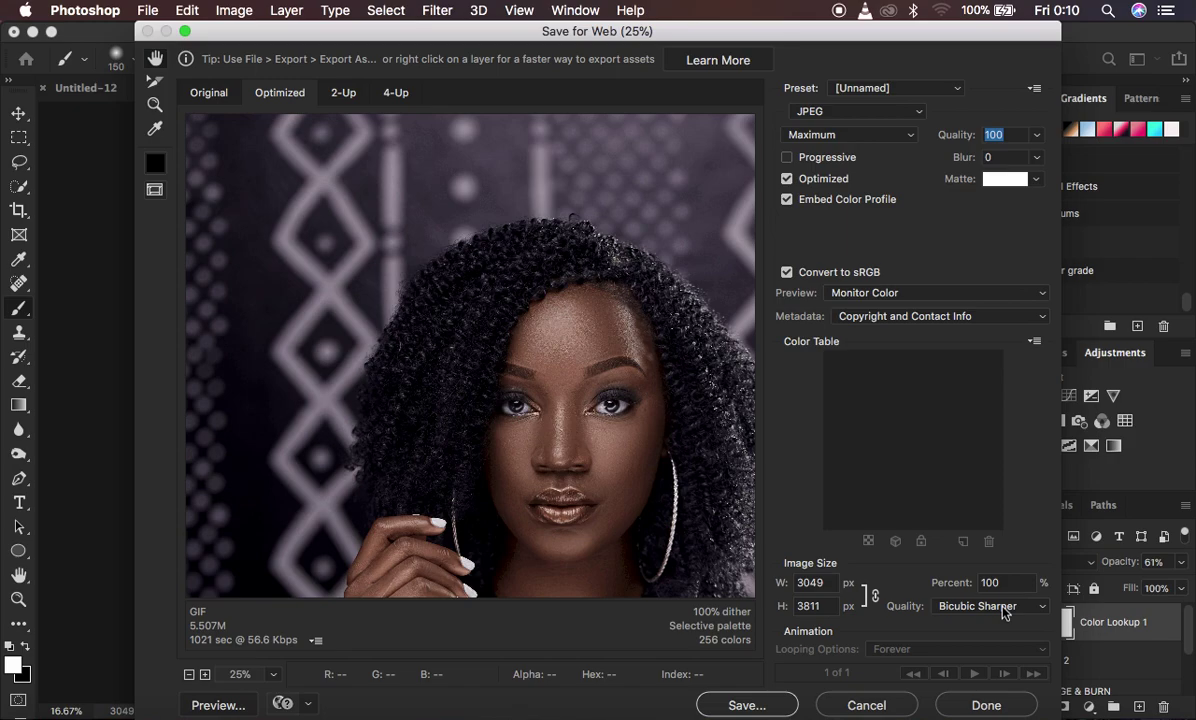
Step: Save the web export to the Desktop as "save for web.jpg"
click(766, 706)
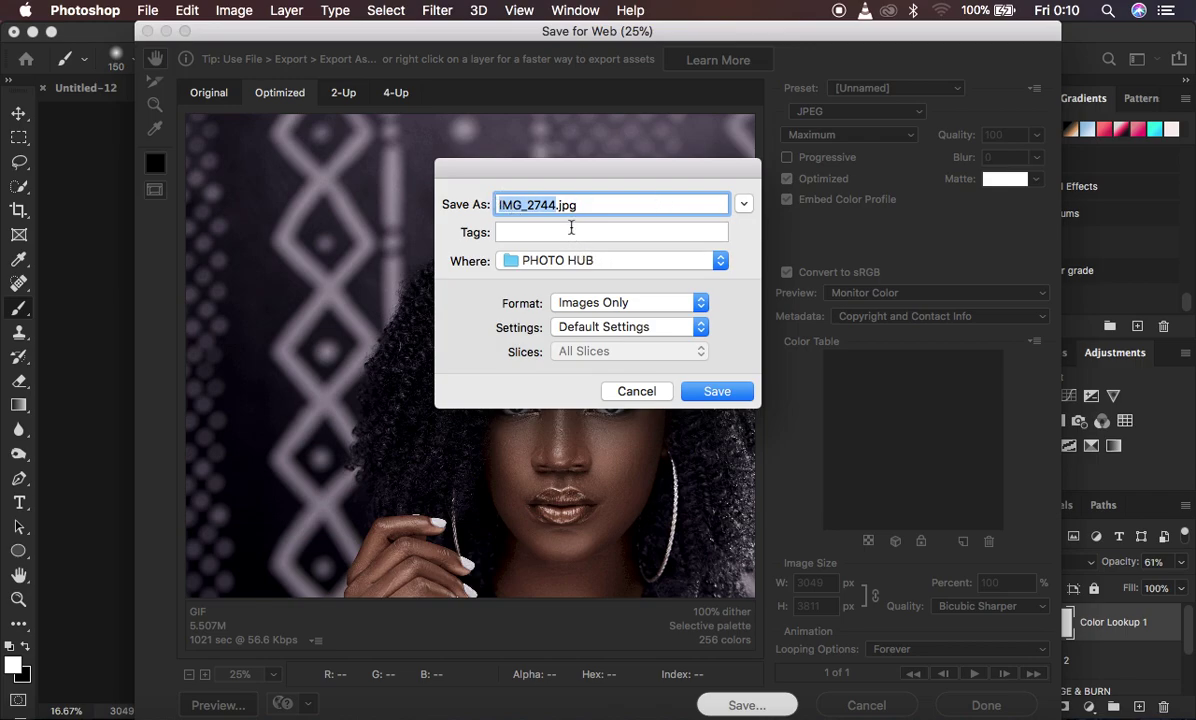
click(720, 260)
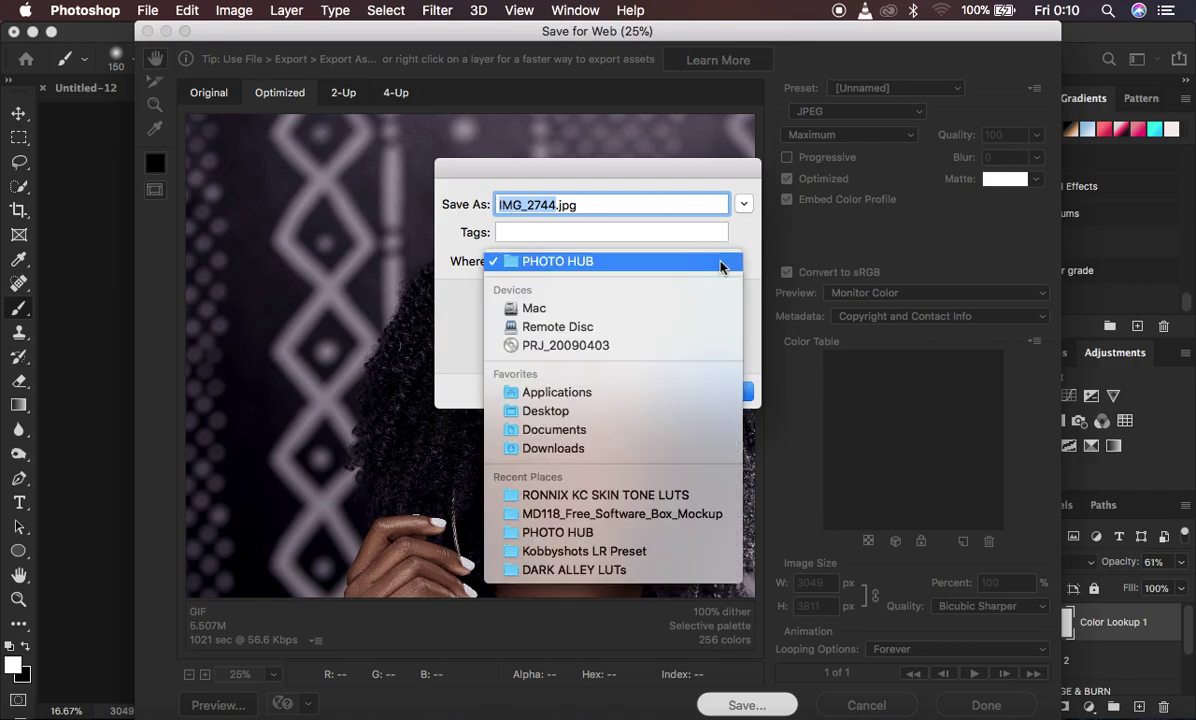
click(546, 411)
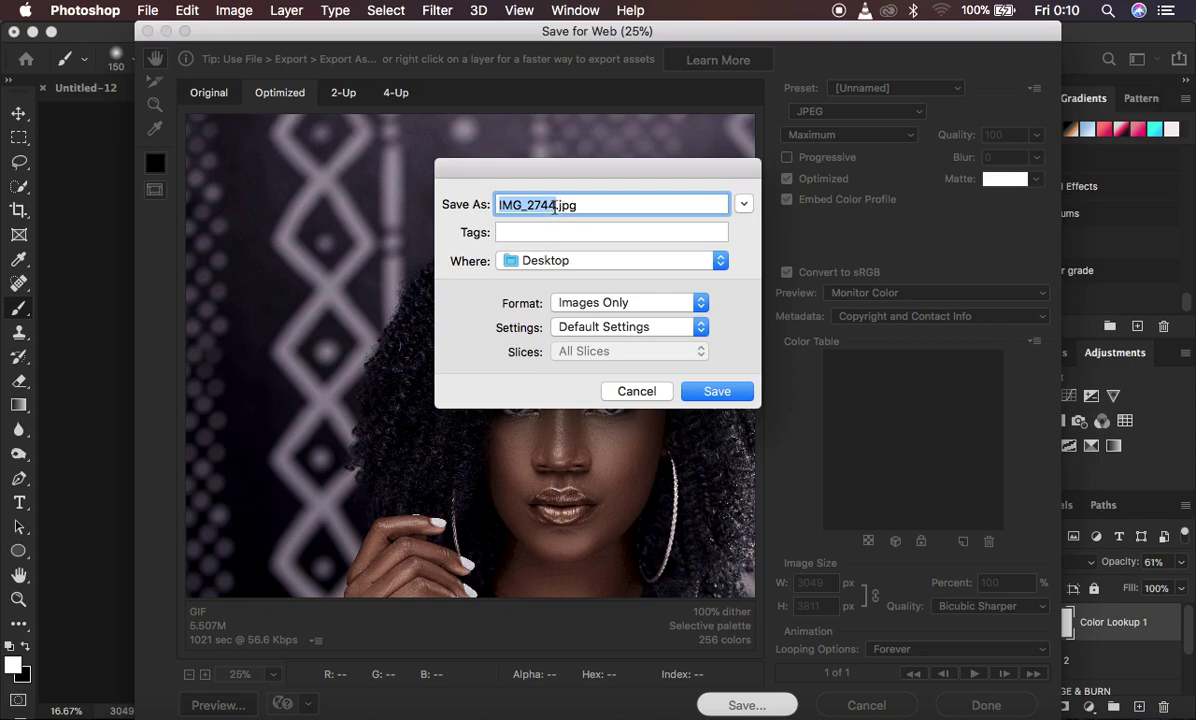
text(save for web)
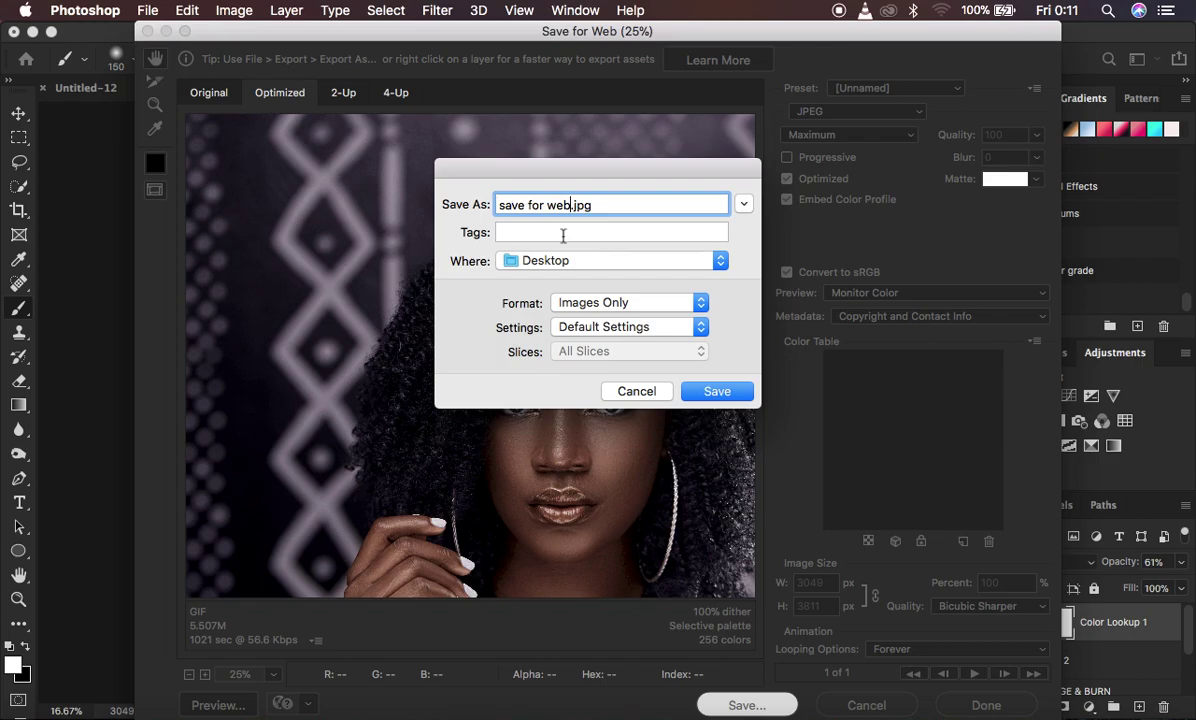
click(714, 393)
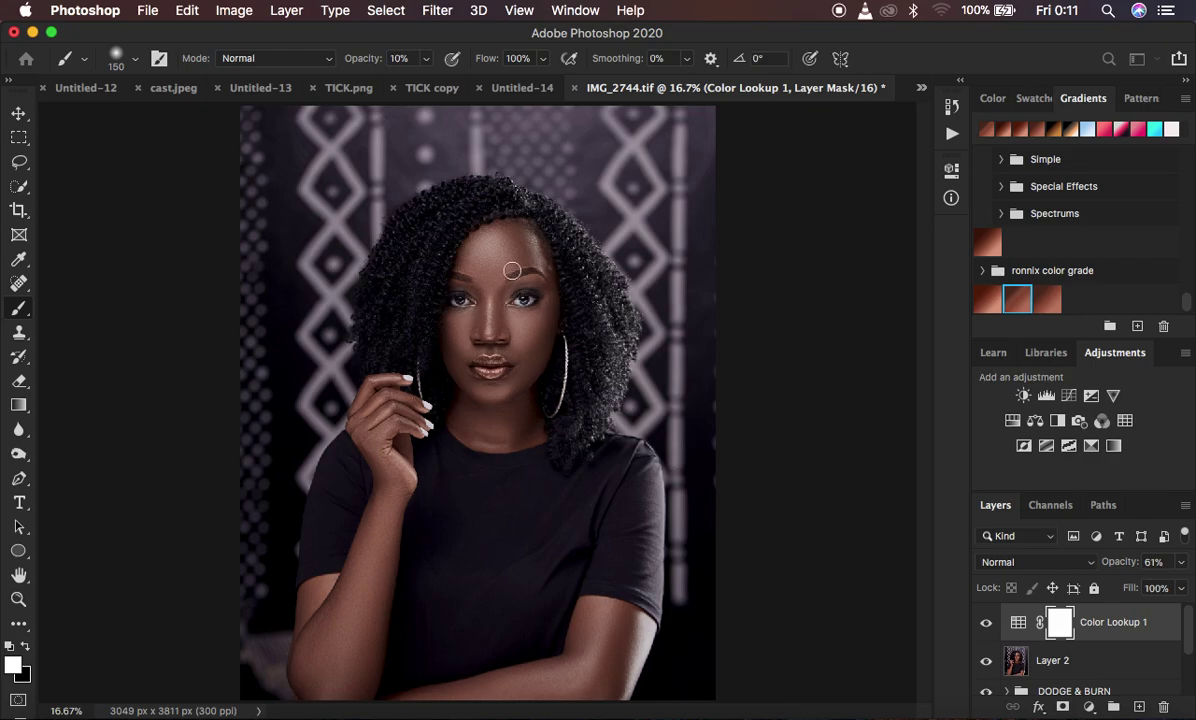
Step: Open Export As for the portrait and choose JPG format with Bicubic Sharper resampling
click(147, 11)
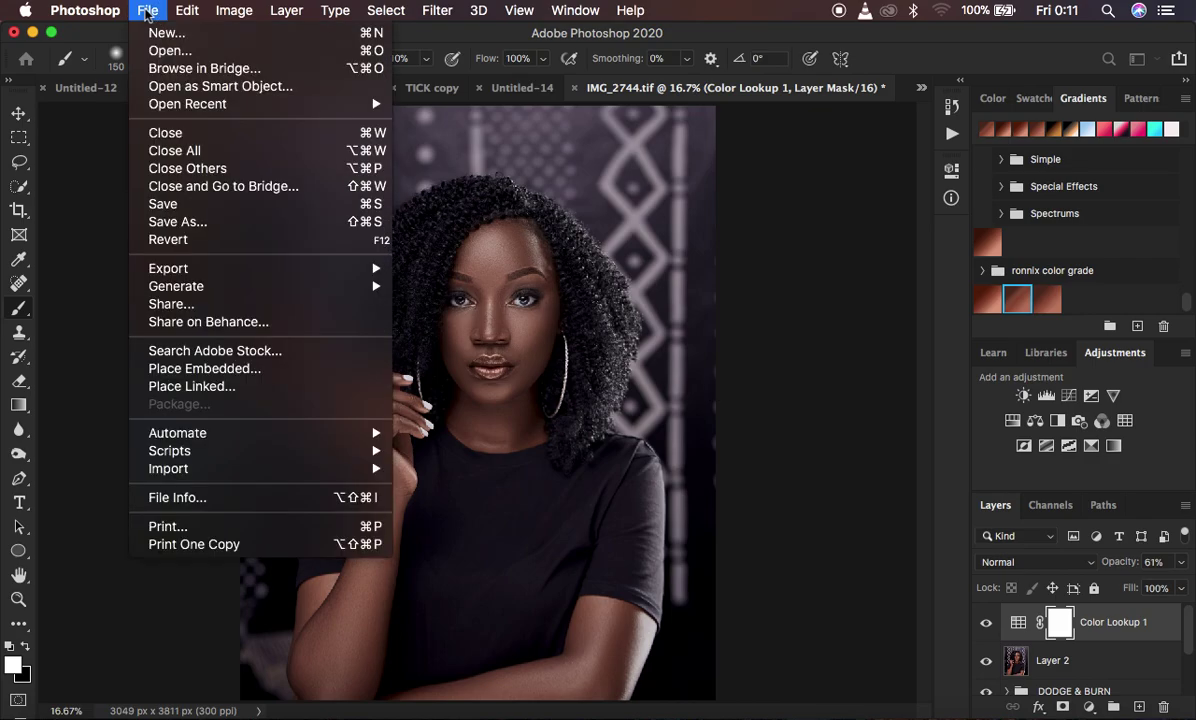
mouse_move(230, 272)
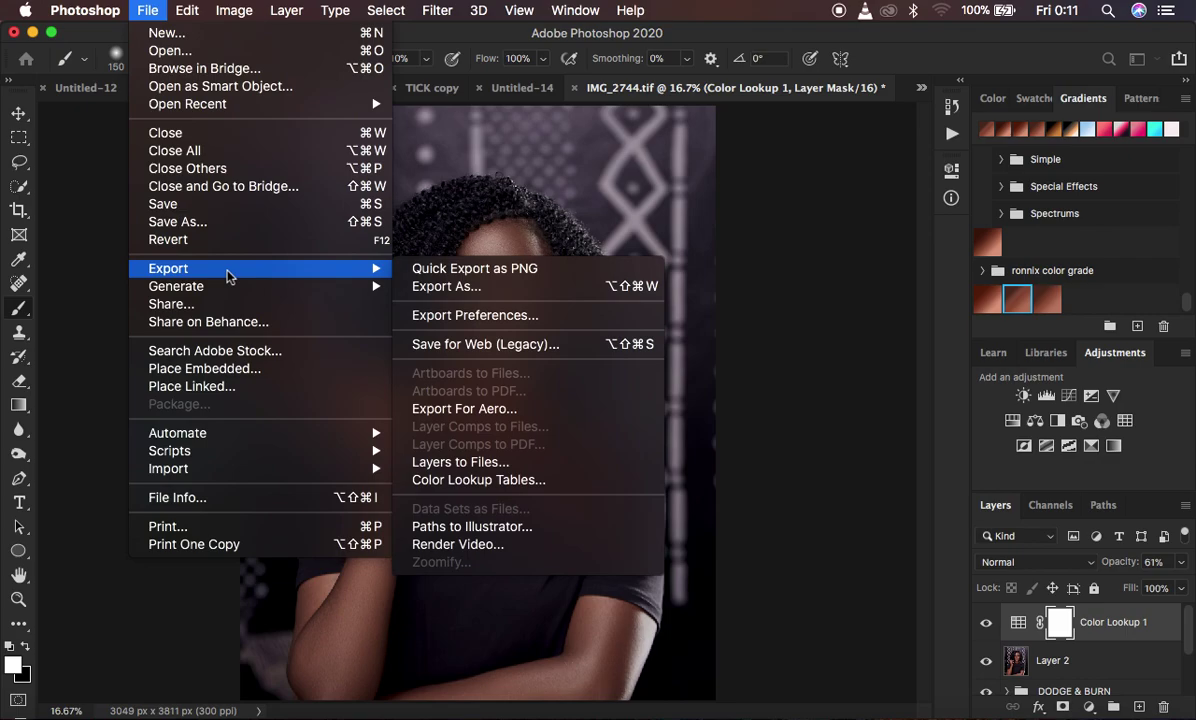
click(470, 289)
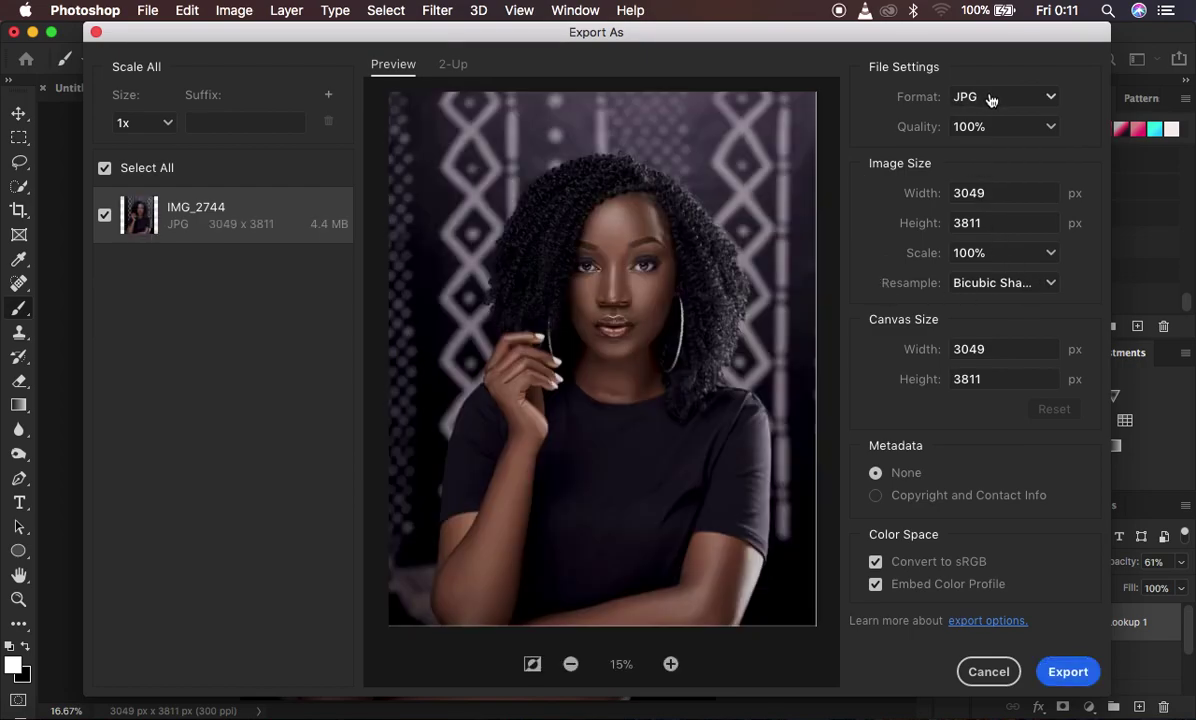
click(988, 98)
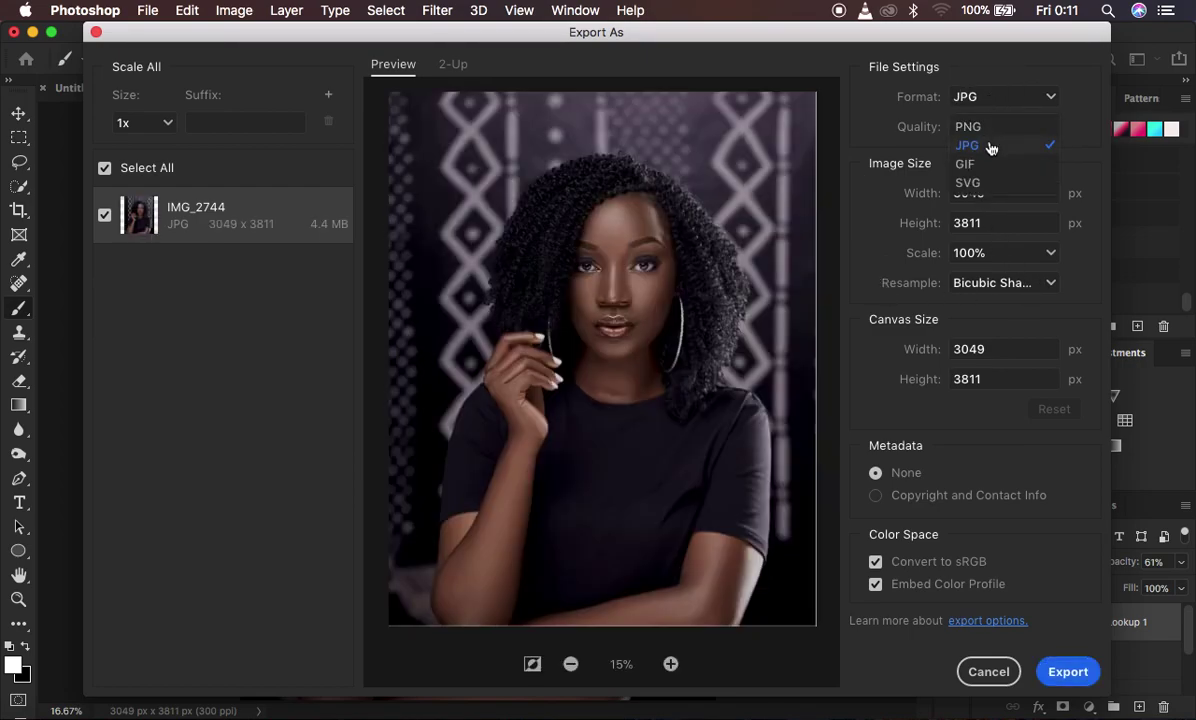
click(991, 147)
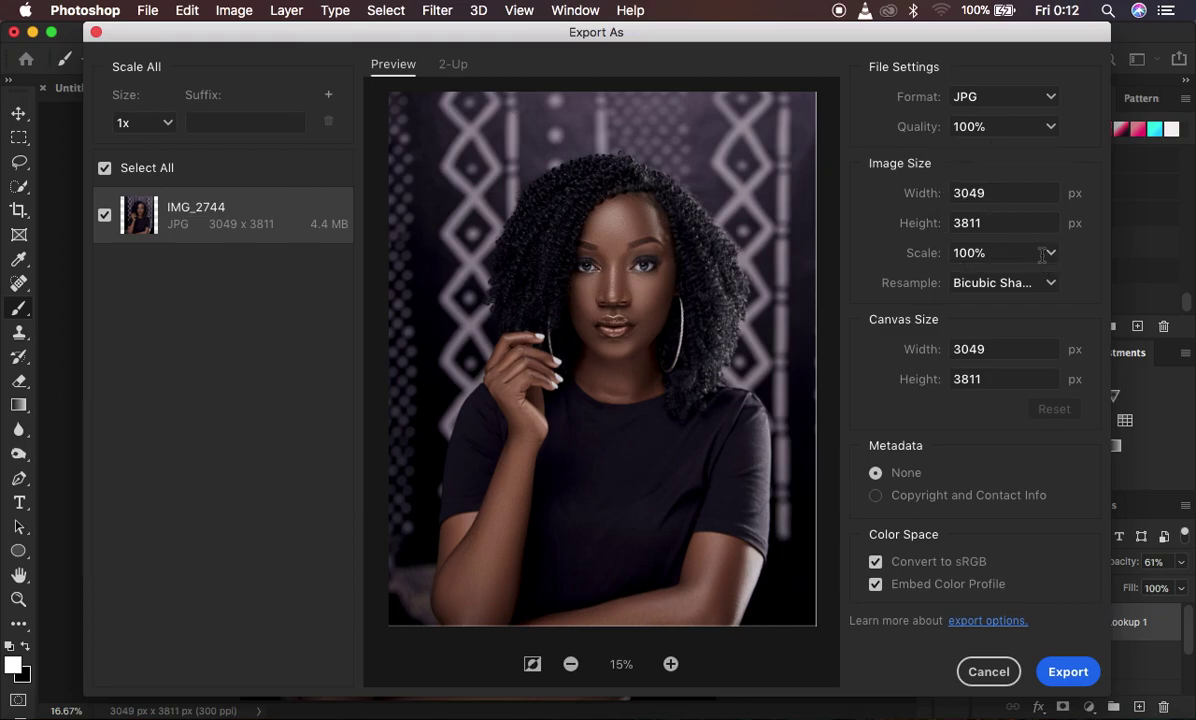
click(1000, 284)
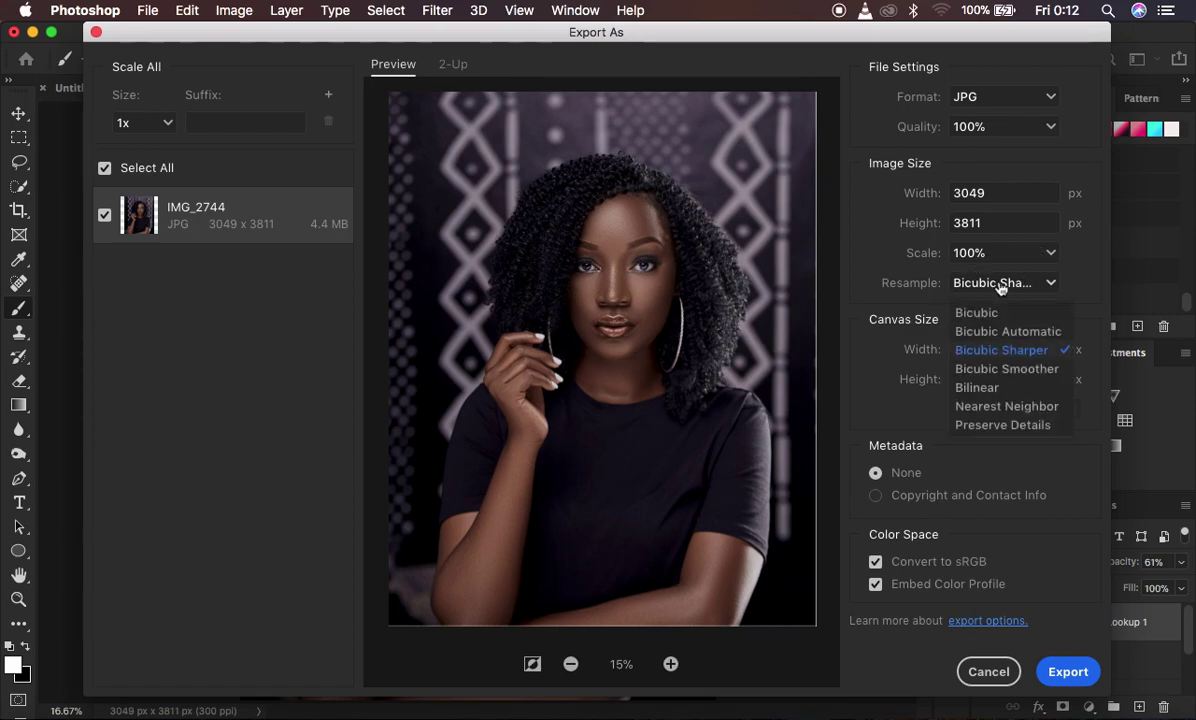
click(1003, 350)
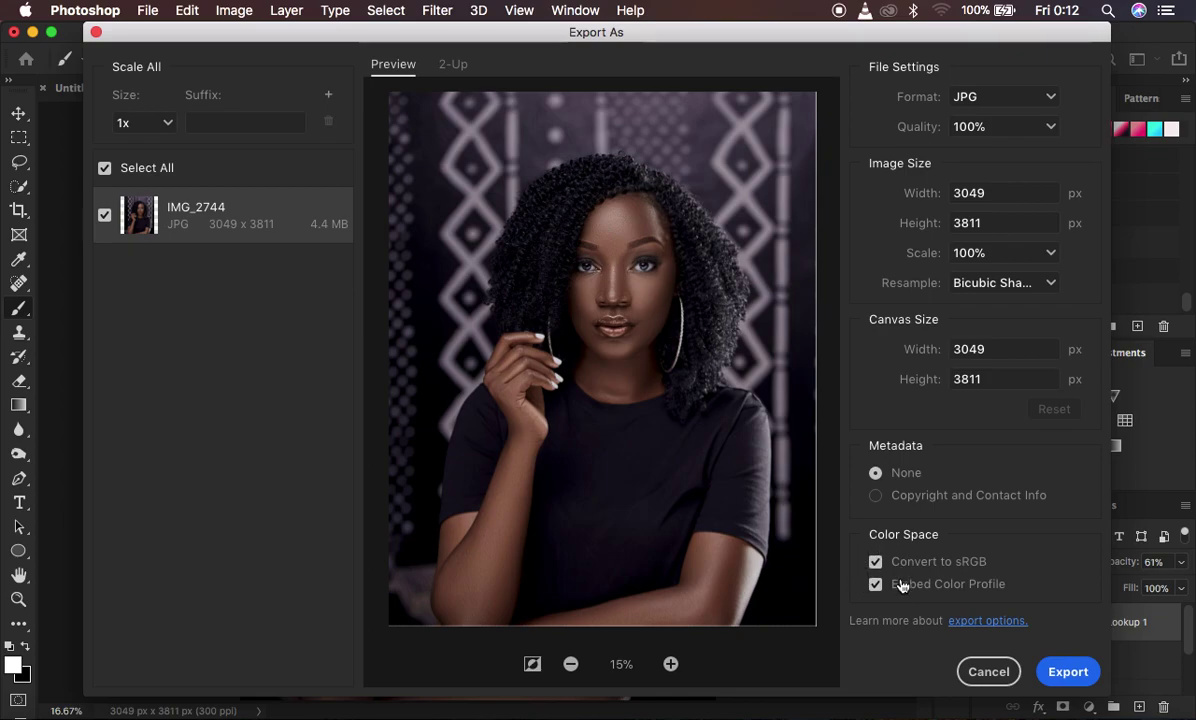
Step: Export the image to the Desktop as "export as.jpg"
click(1066, 671)
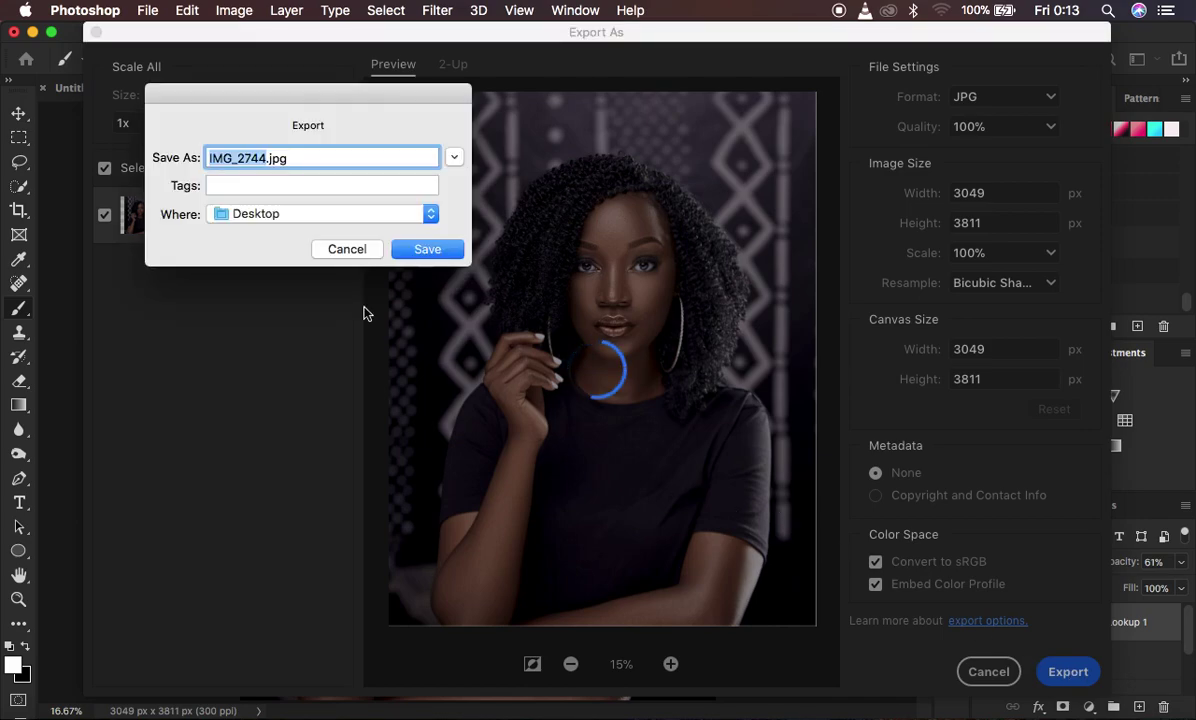
text(expo)
text(rt as)
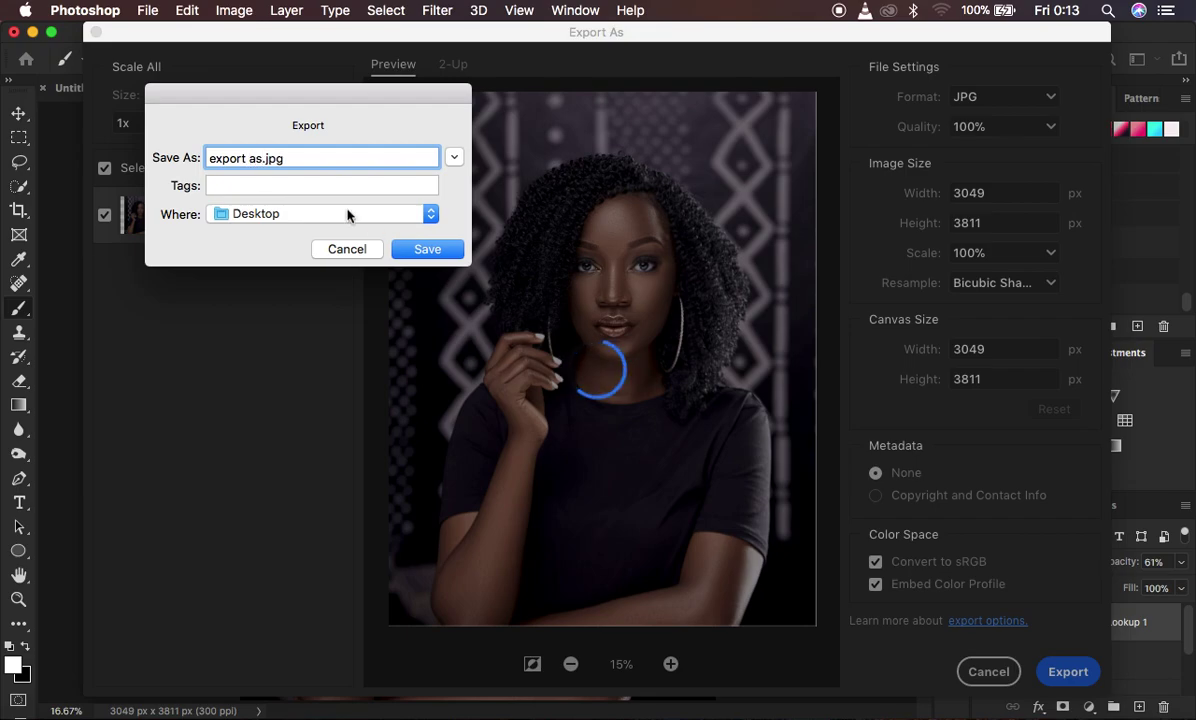
click(430, 214)
click(430, 214)
click(425, 252)
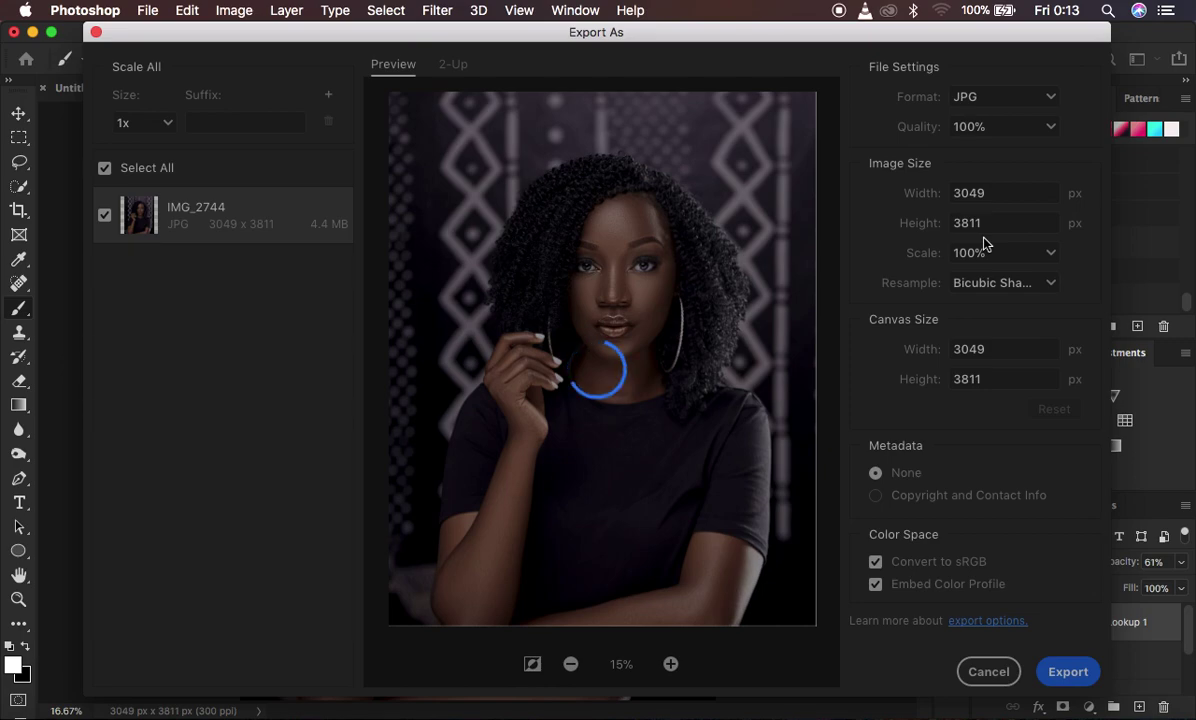
key(Escape)
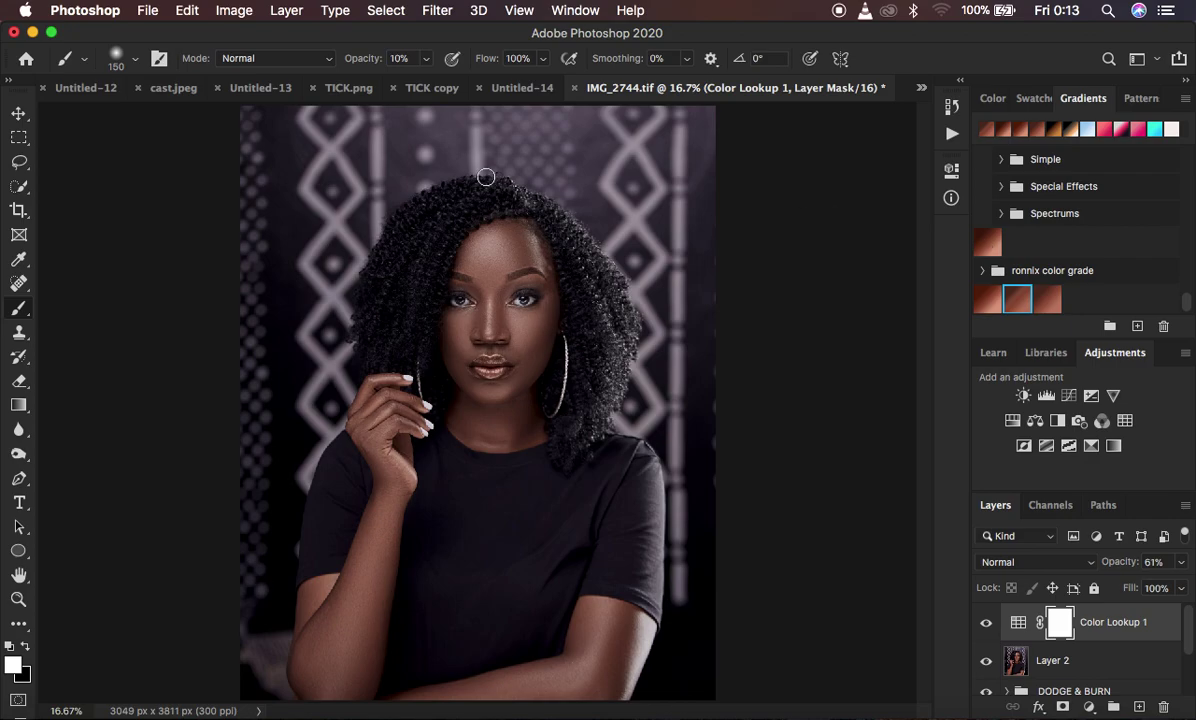
click(19, 210)
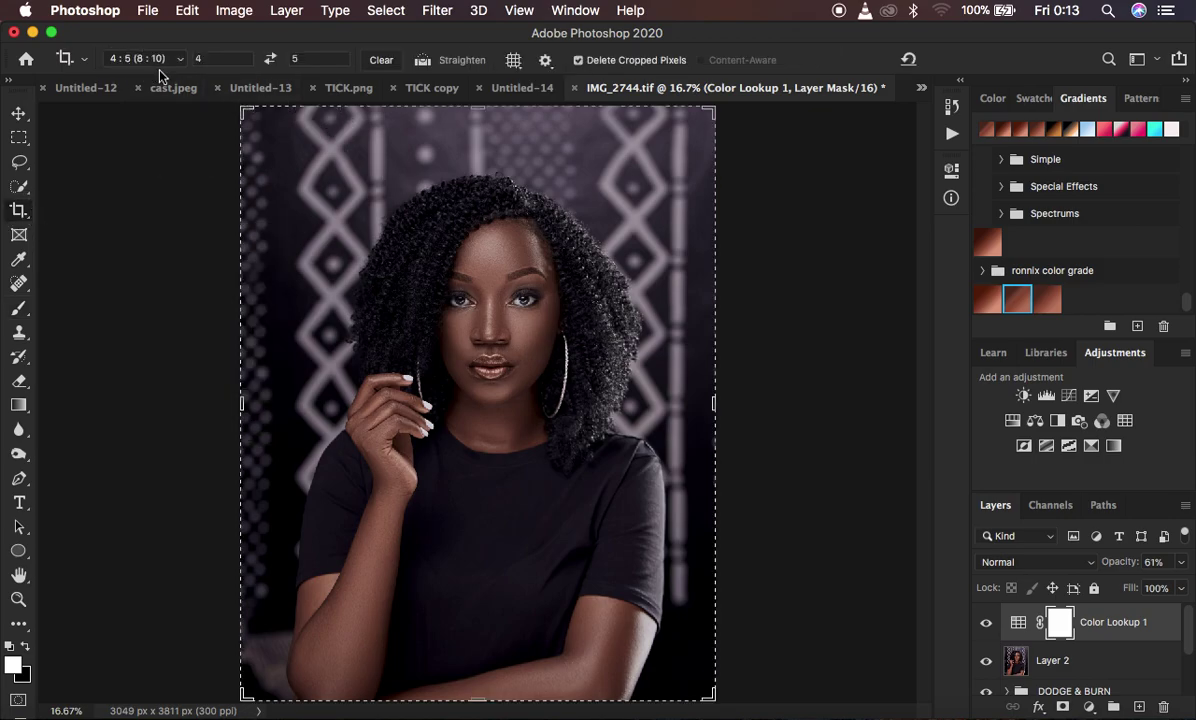
click(19, 161)
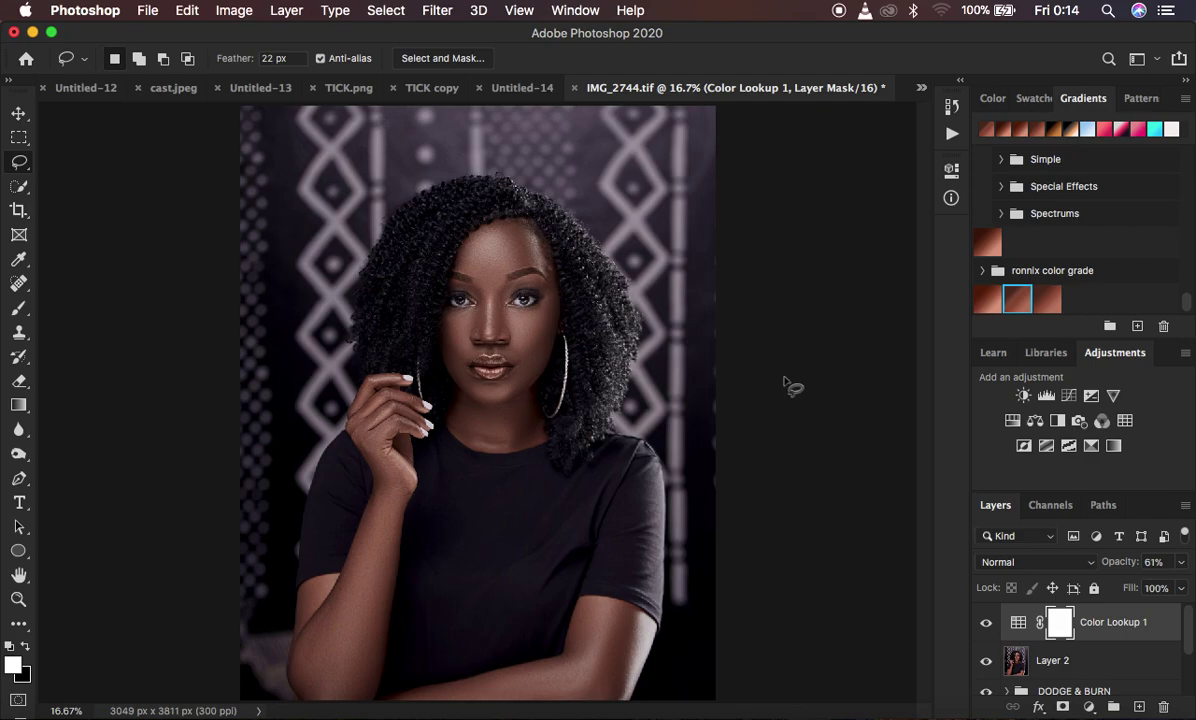
click(838, 10)
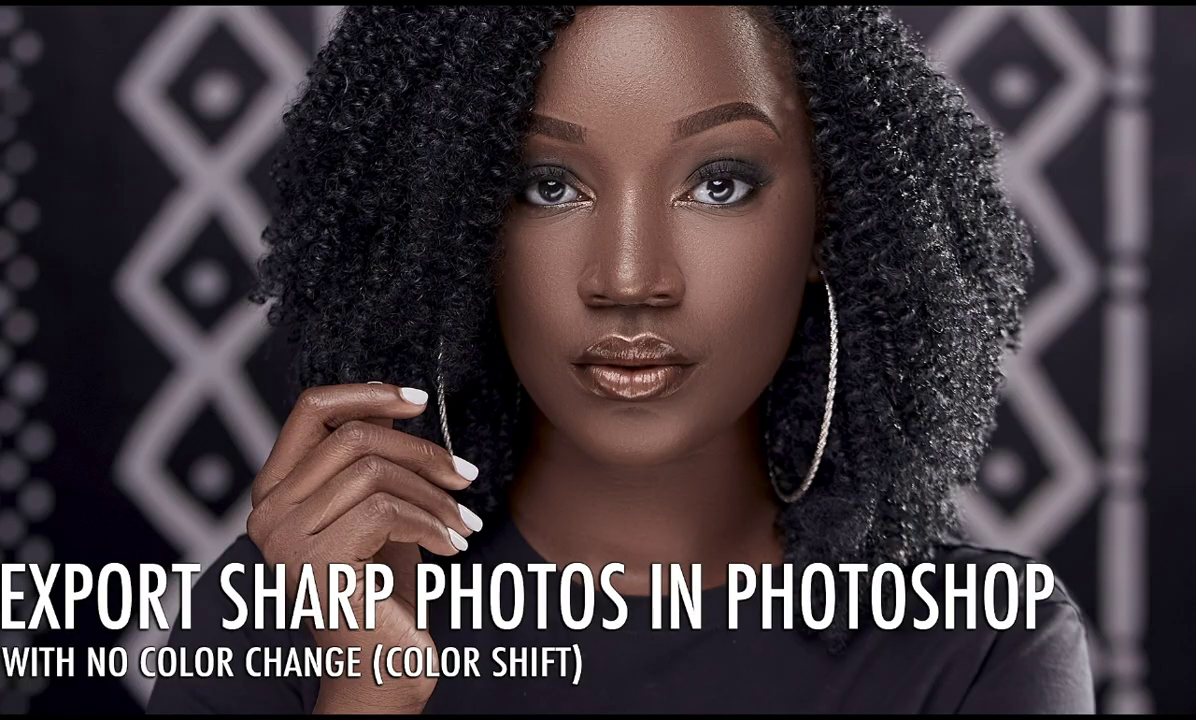